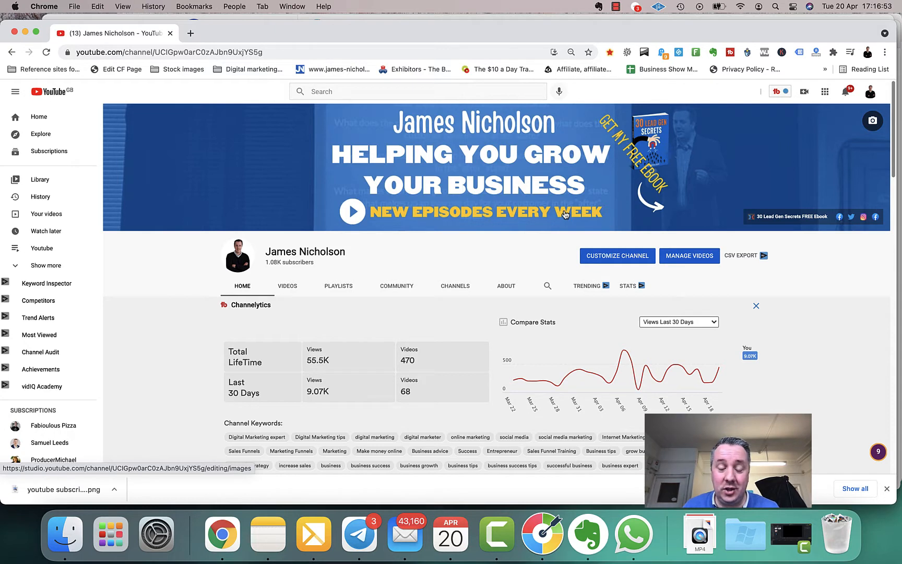
click(564, 214)
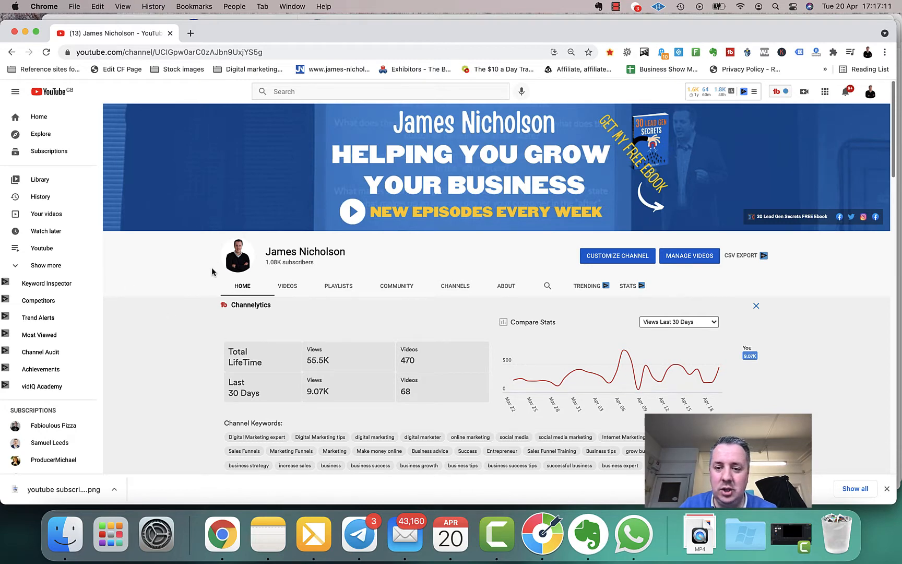
scroll(211, 271, down, 3)
scroll(211, 270, up, 3)
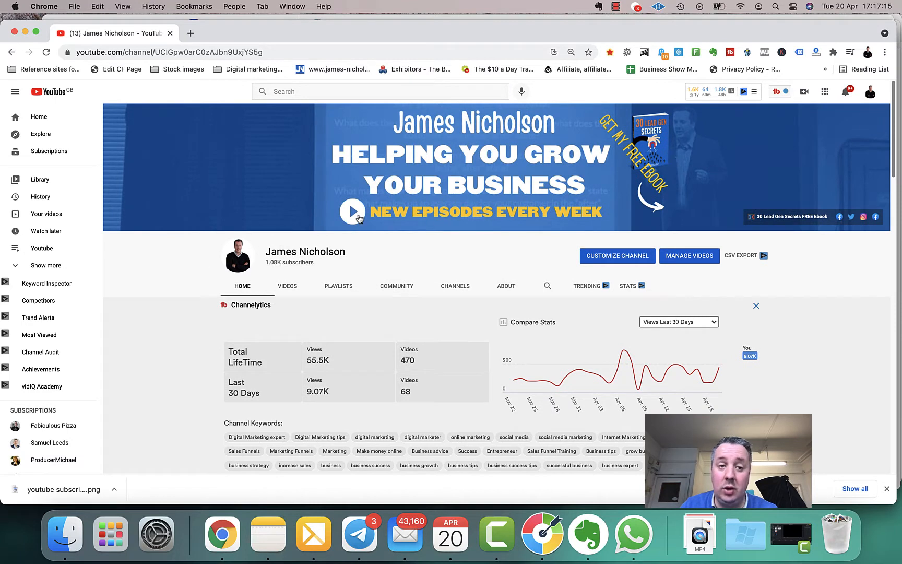
Go to YouTube Studio from the channel page and open the channel's content list
click(869, 94)
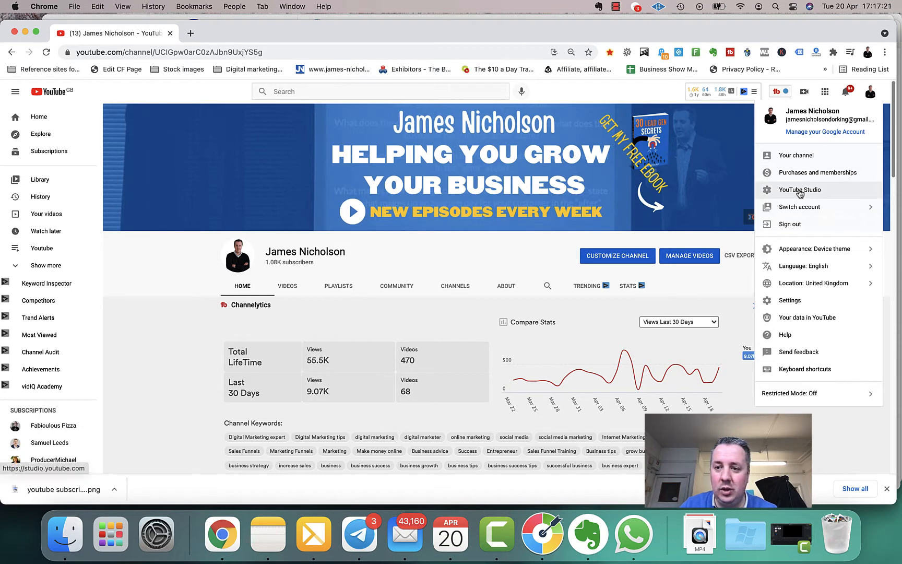
click(799, 191)
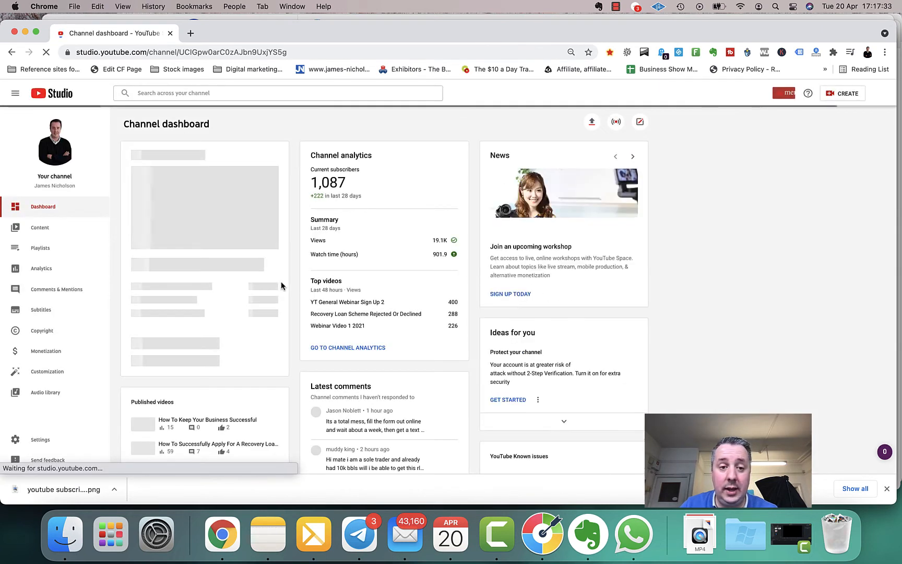
click(37, 232)
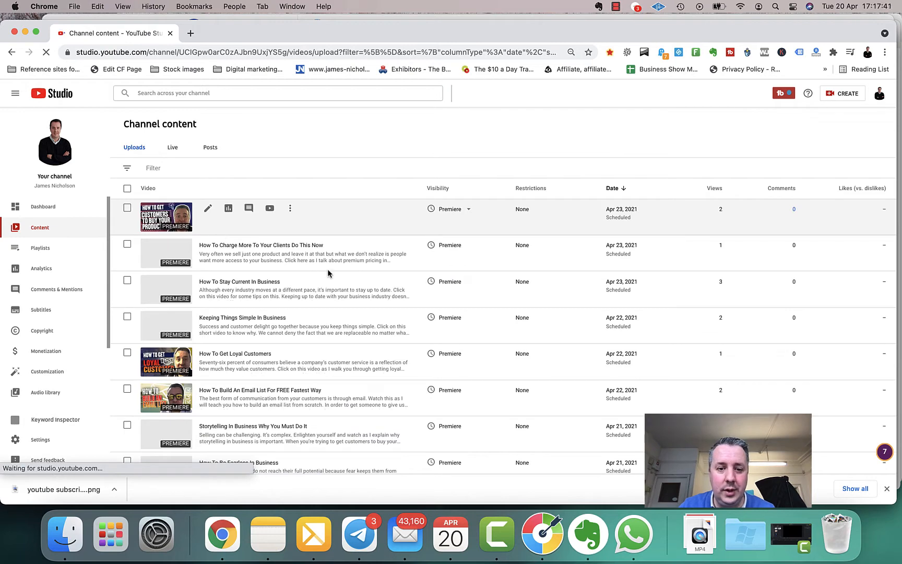
Find the public video "How To Keep Your Business Successful" among the uploads and open its details
scroll(328, 272, down, 5)
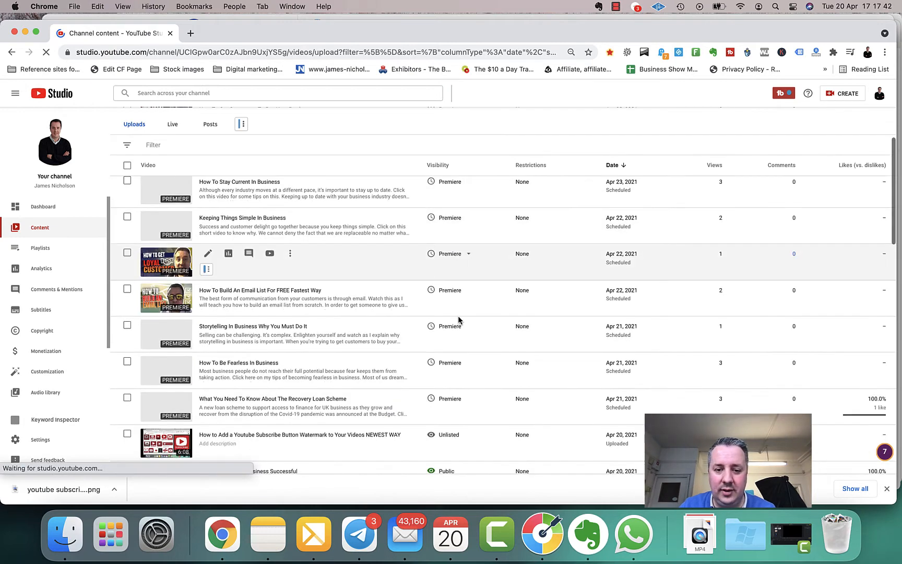
scroll(385, 335, down, 4)
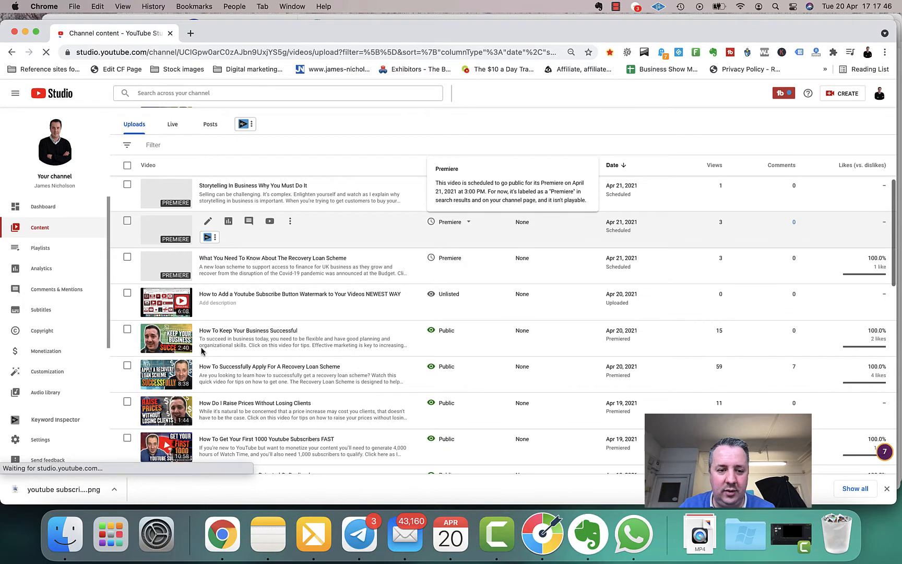
scroll(204, 345, down, 1)
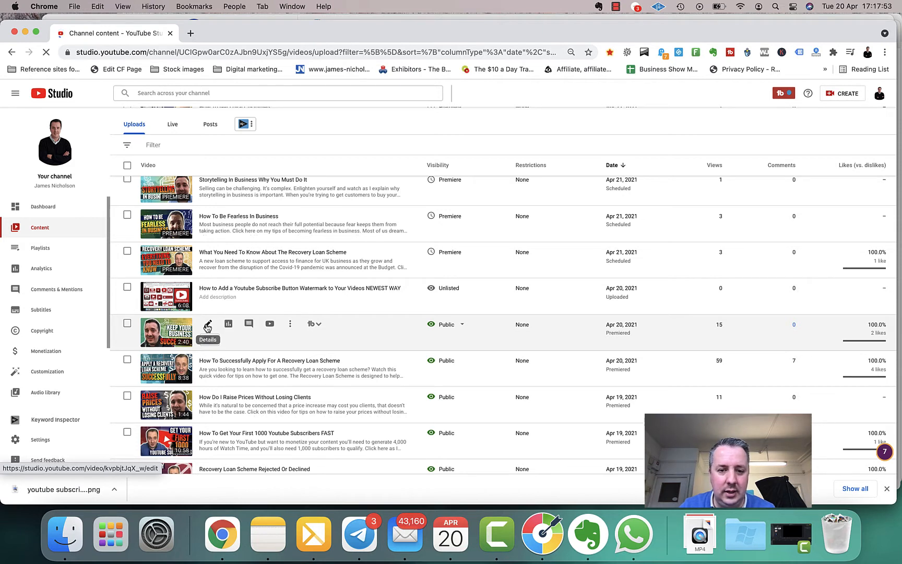
click(207, 325)
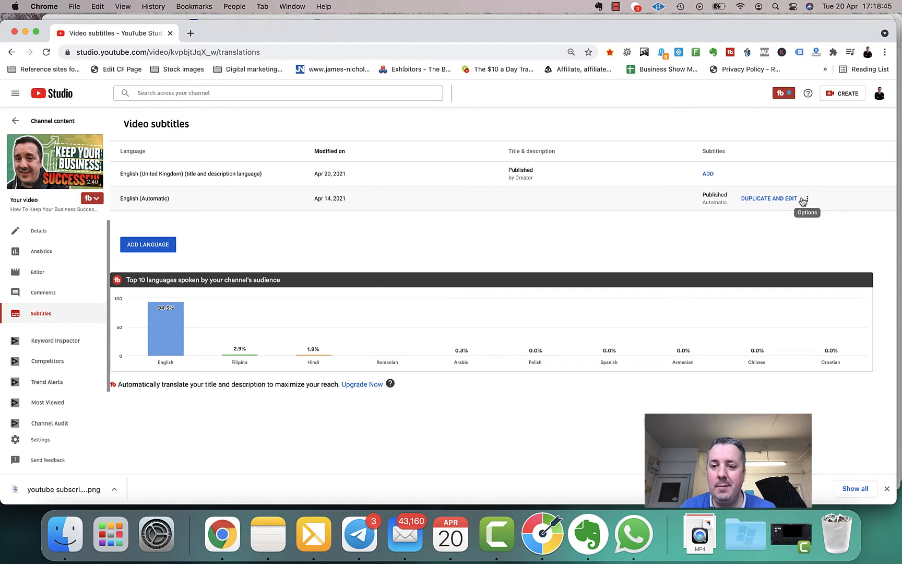
Duplicate the video's automatic English subtitles and open the copy for editing
click(806, 201)
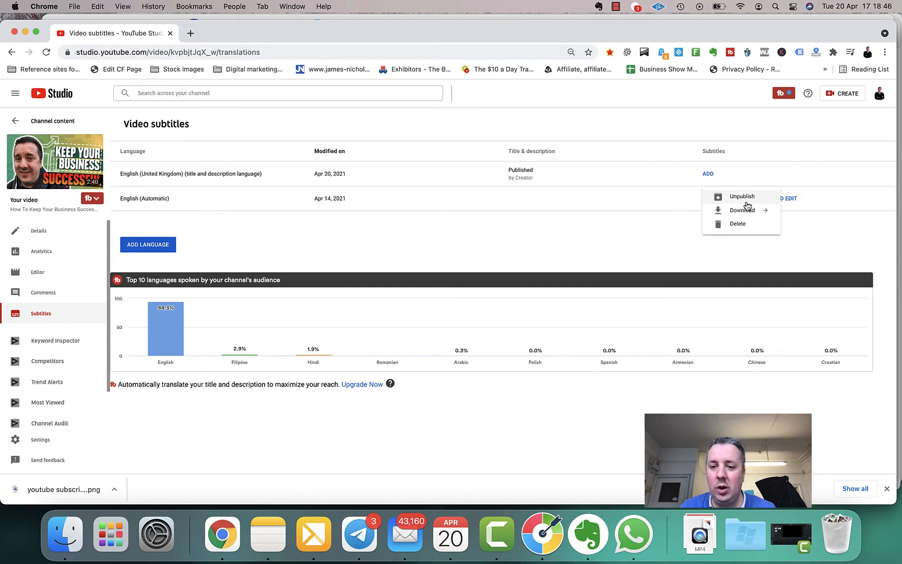
click(660, 217)
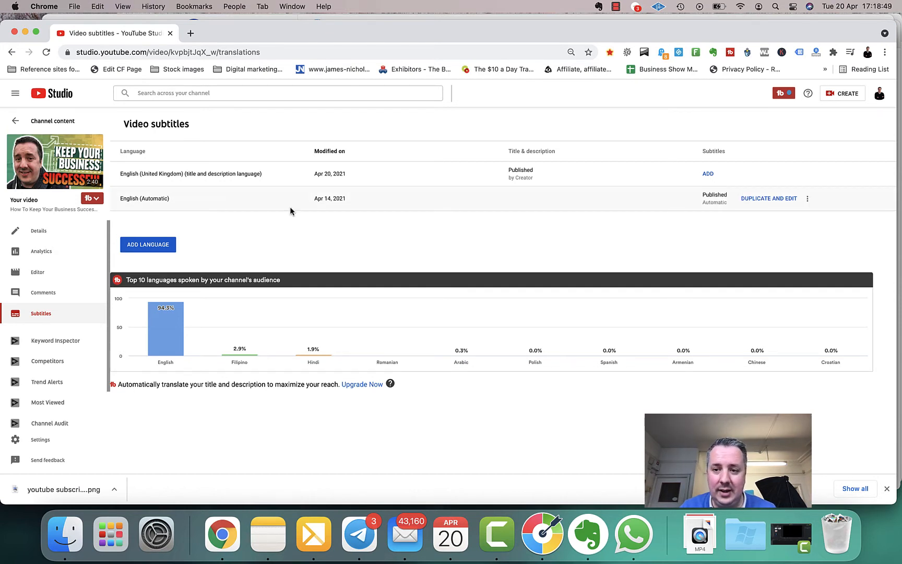
click(783, 198)
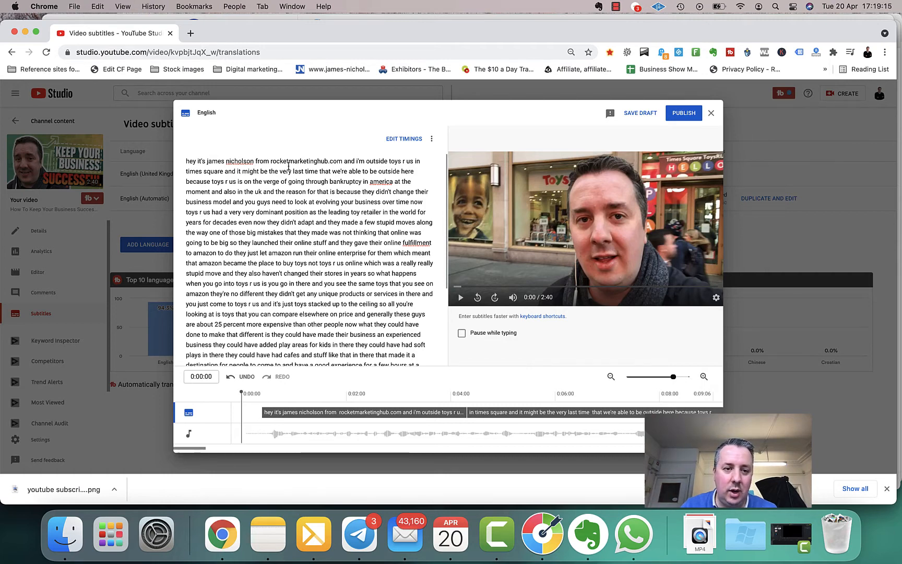
Capitalise the speaker's first name and surname and the opening word "Hey" in the subtitle text
click(208, 161)
key(Delete)
text(J)
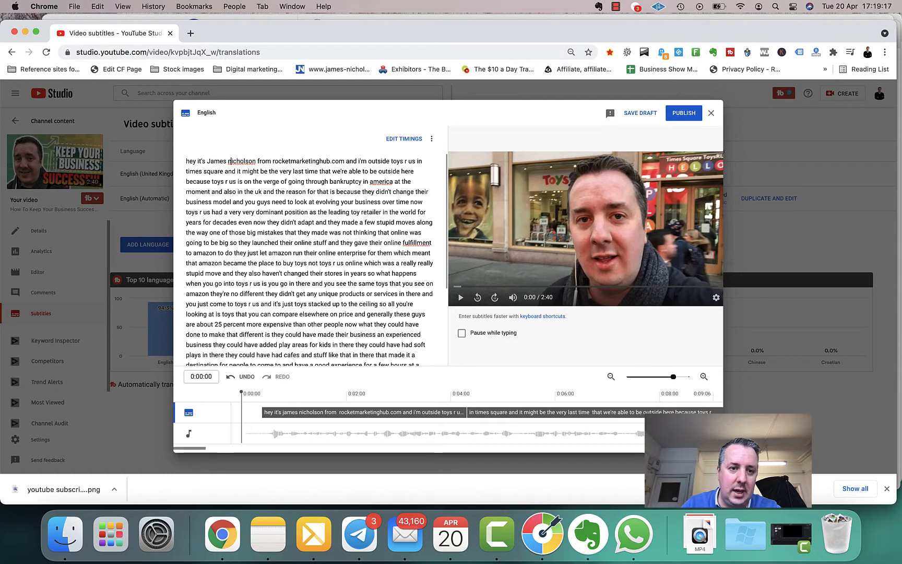
click(228, 160)
key(Delete)
text(N)
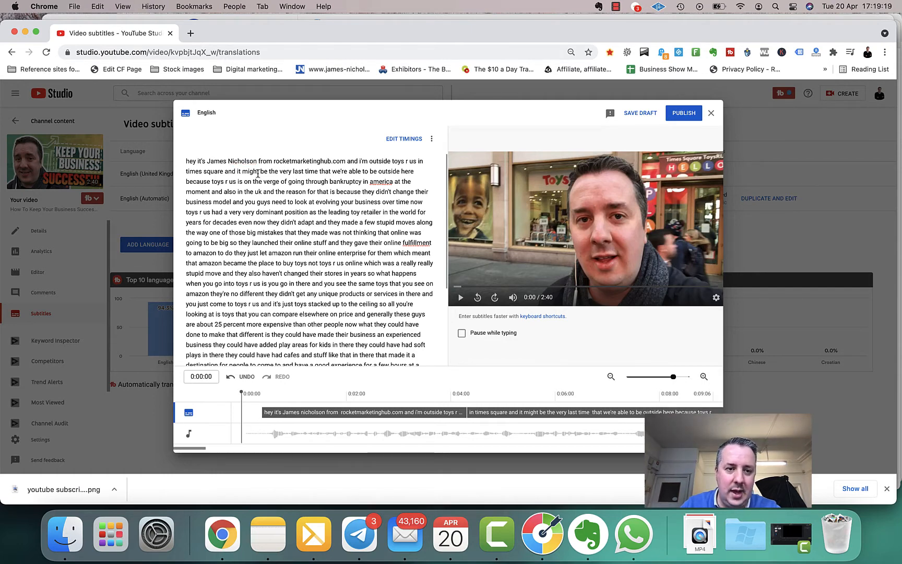
click(187, 161)
key(Delete)
text(H)
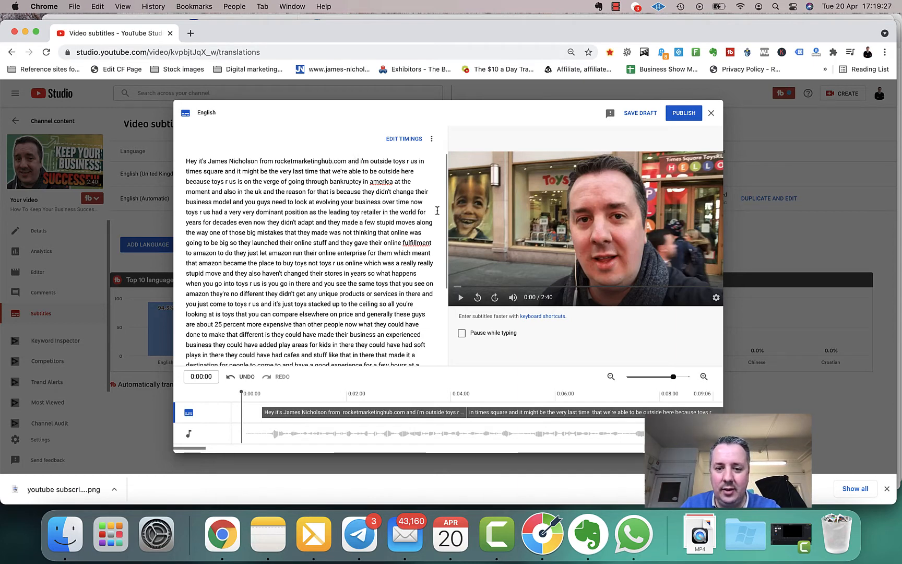
Play the opening of the video, enable Pause while typing, pause playback and select the "in times square" caption
click(461, 301)
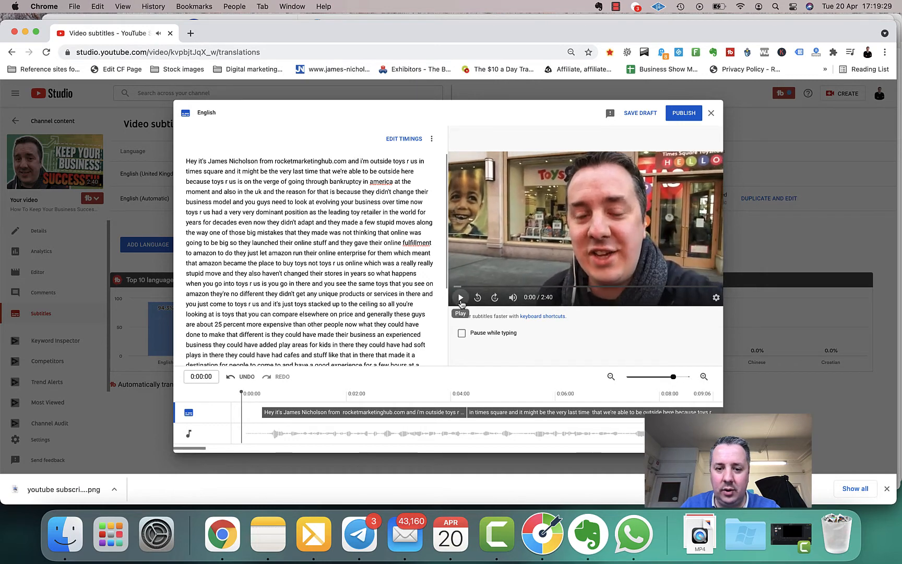
click(461, 332)
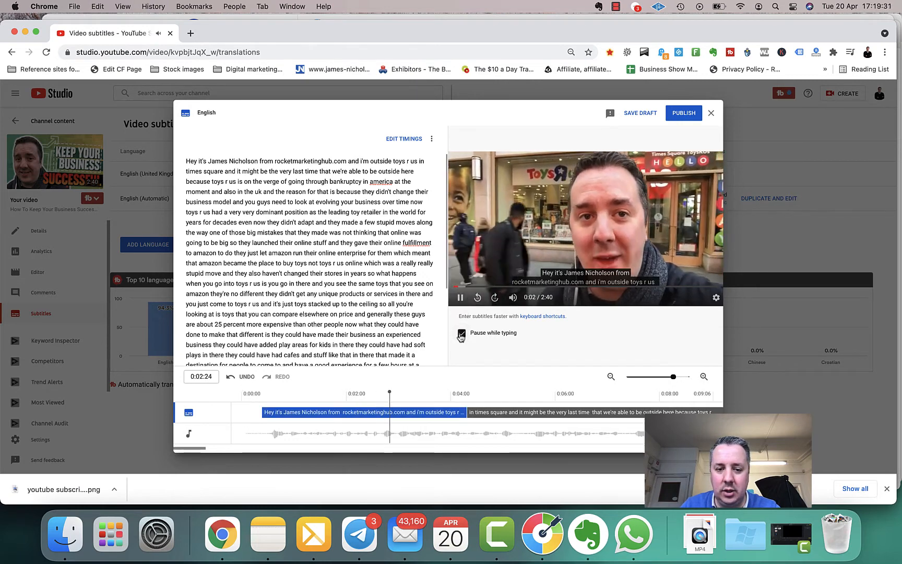
click(461, 298)
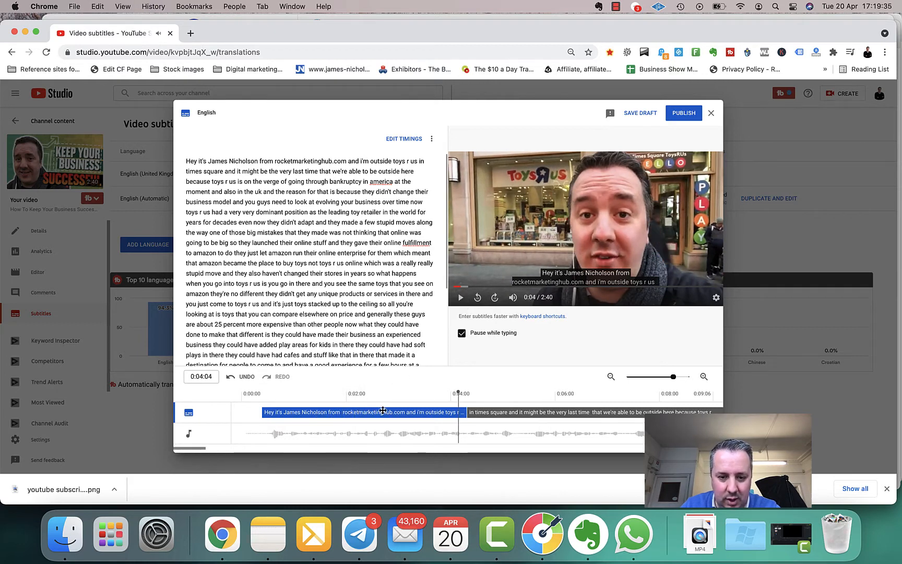
click(485, 411)
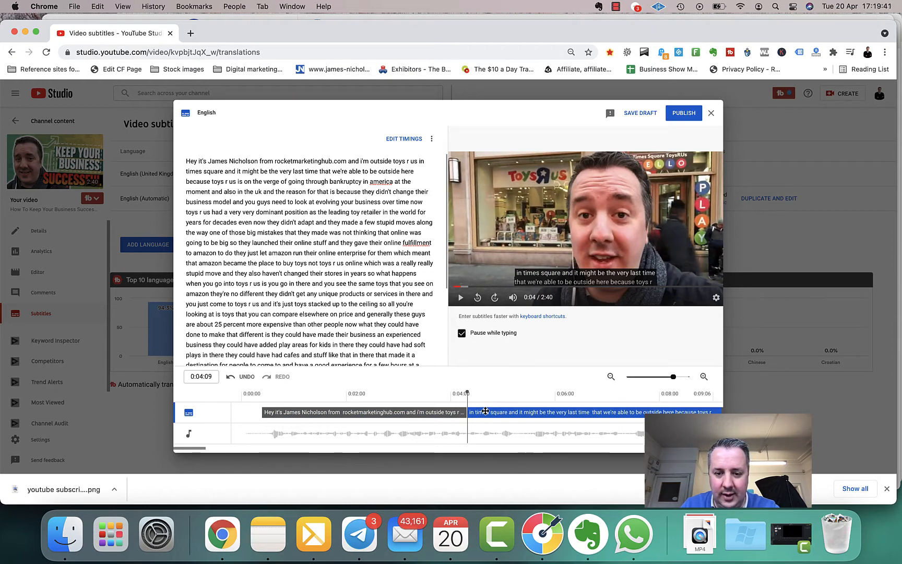
Capitalise "America" after "bankruptcy in" in the subtitle text
double_click(343, 182)
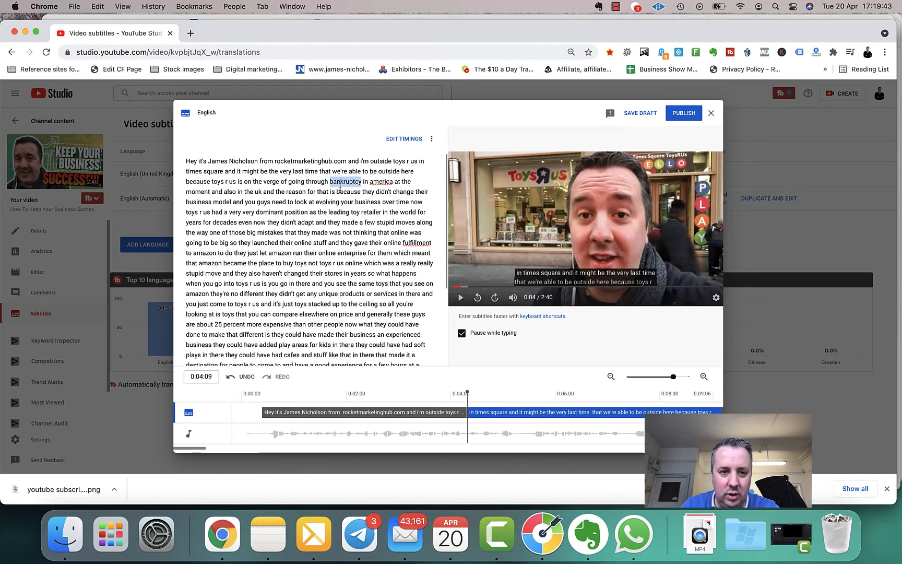
click(352, 183)
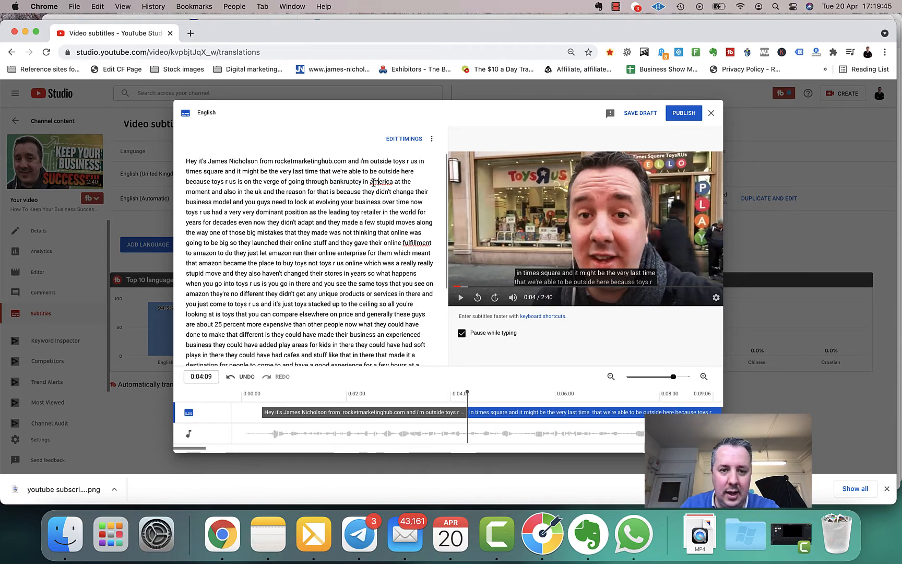
click(373, 182)
key(BackSpace)
text(A)
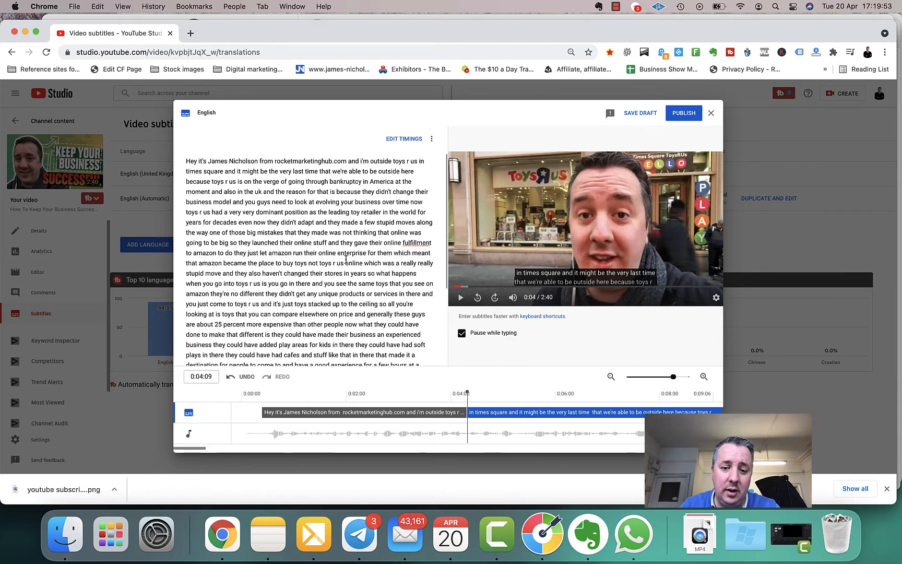
Read through the whole subtitle transcript to check its wording and capitalisation
scroll(332, 222, down, 5)
scroll(345, 259, up, 5)
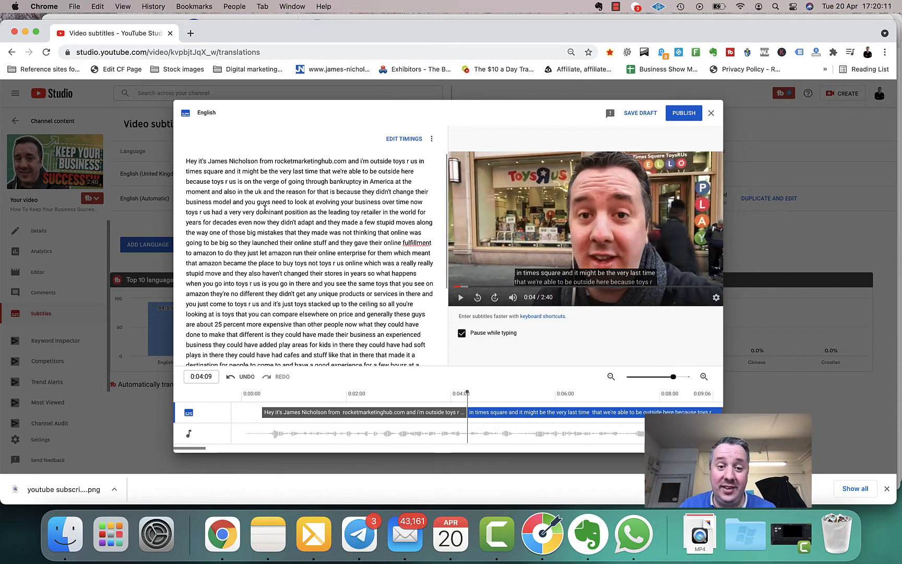
click(283, 253)
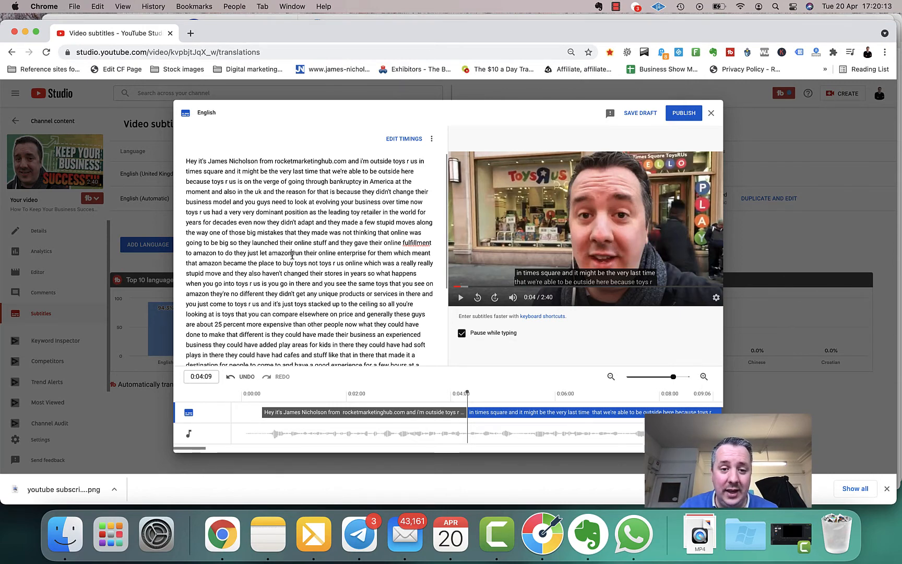
scroll(304, 215, down, 5)
scroll(304, 215, up, 5)
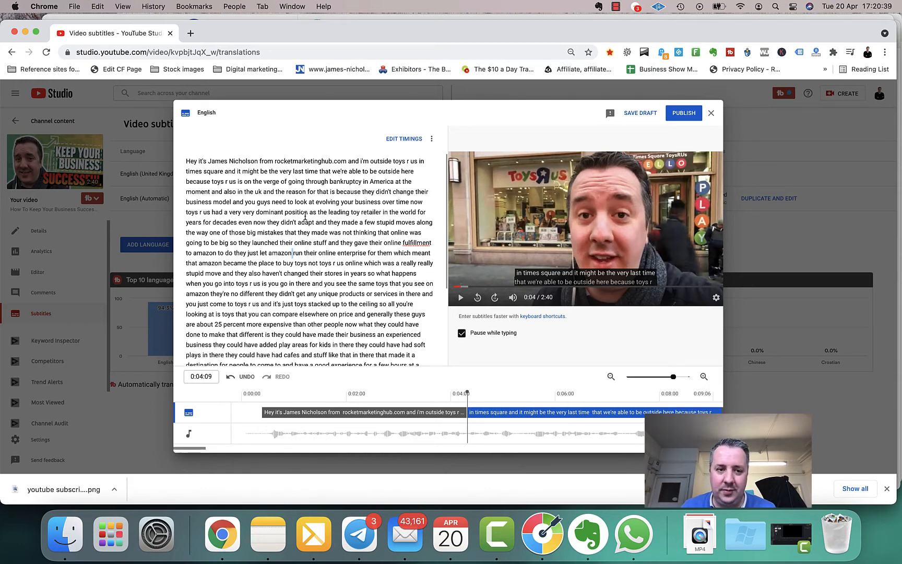
scroll(306, 170, down, 4)
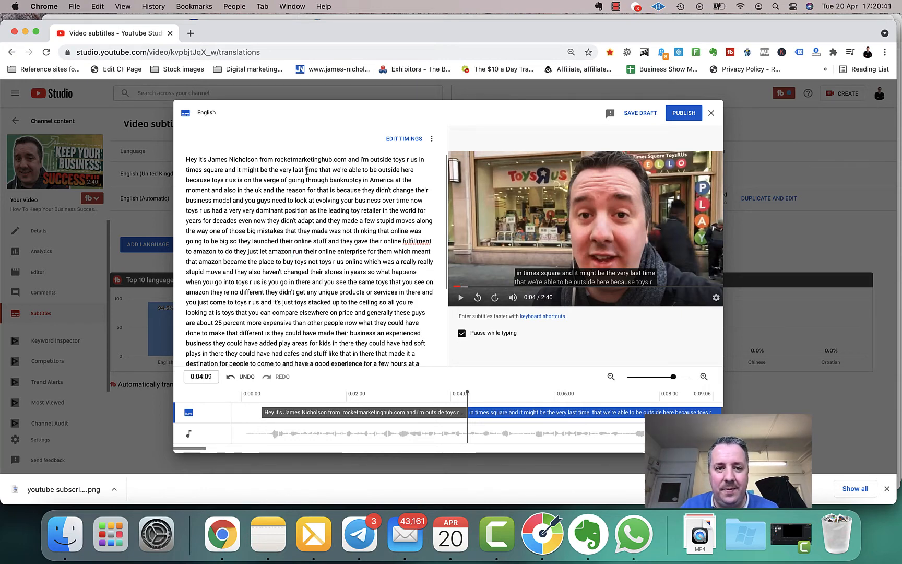
scroll(306, 171, down, 3)
scroll(306, 171, up, 7)
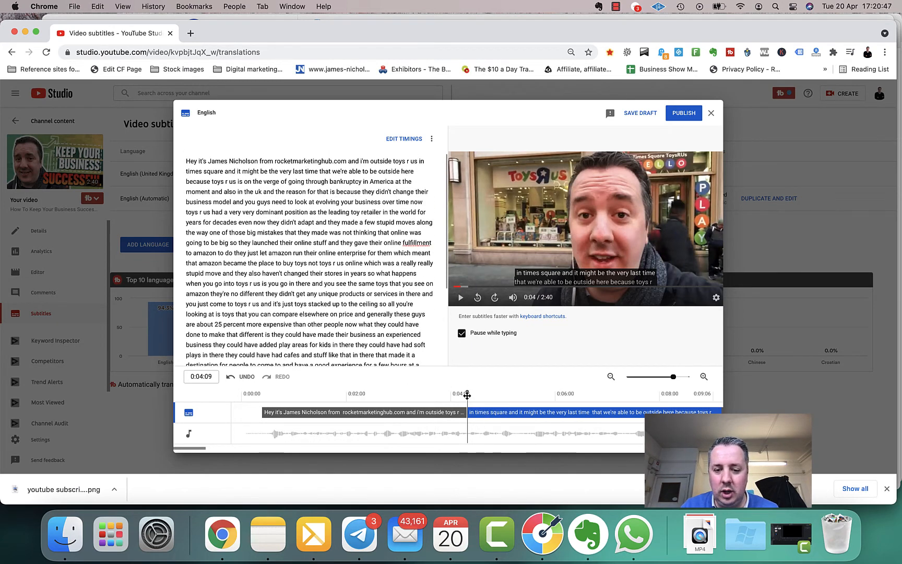
Move the playhead to 0:05:00 and play the video from there to compare the captions with the speech
drag(467, 391, 504, 392)
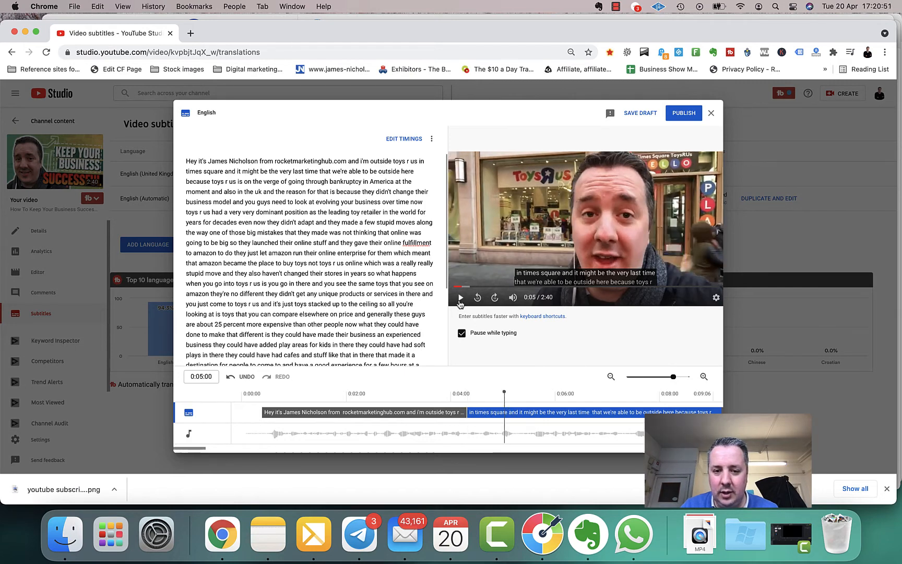
click(459, 299)
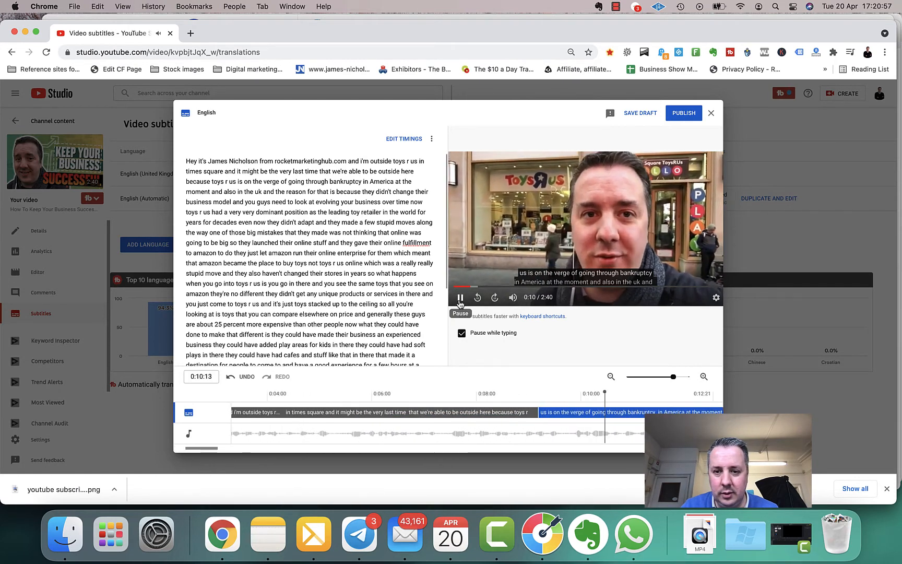
click(459, 300)
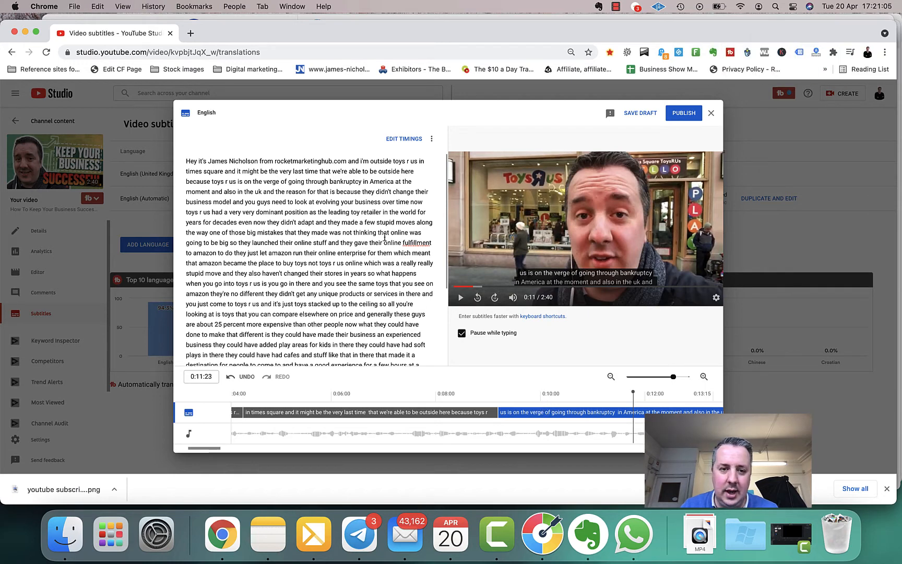
Give the transcript a final check and publish the edited English subtitles
scroll(381, 228, down, 5)
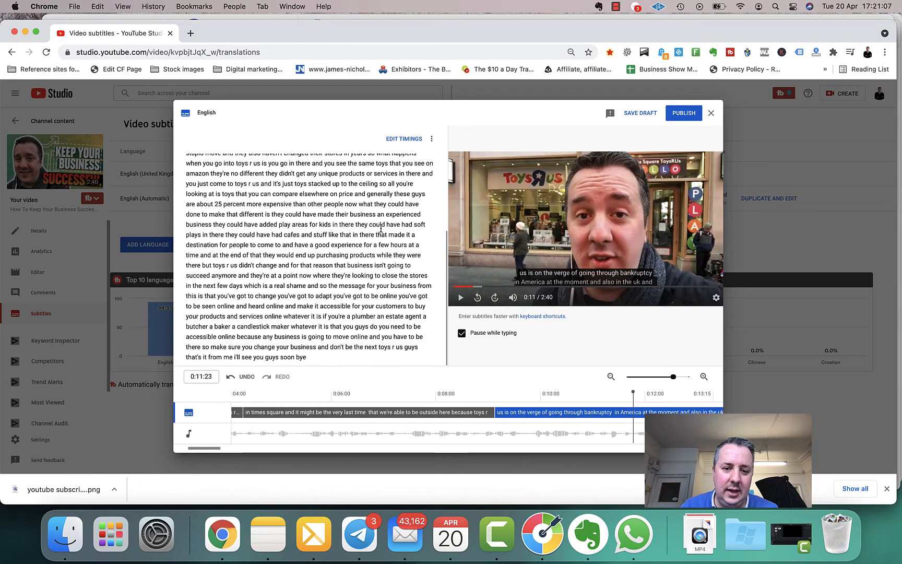
scroll(380, 228, up, 5)
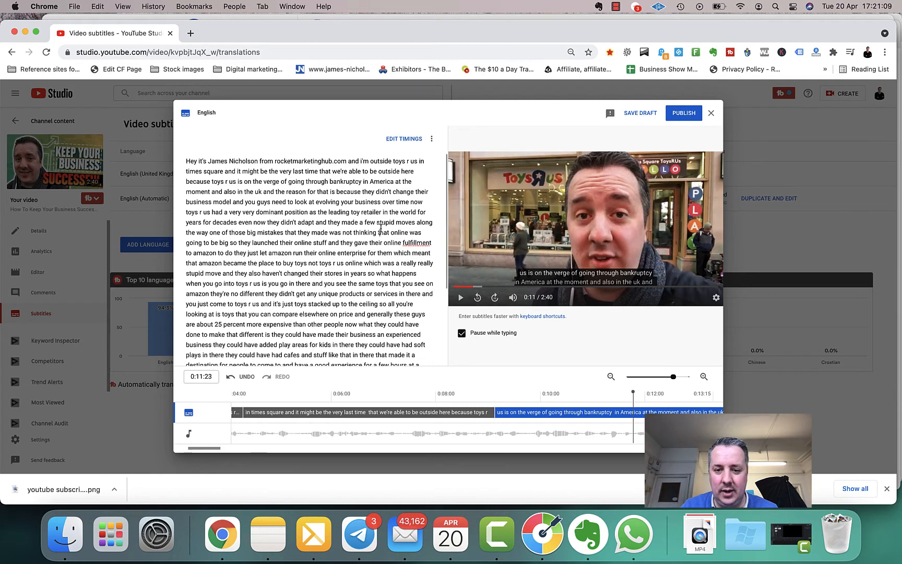
click(677, 113)
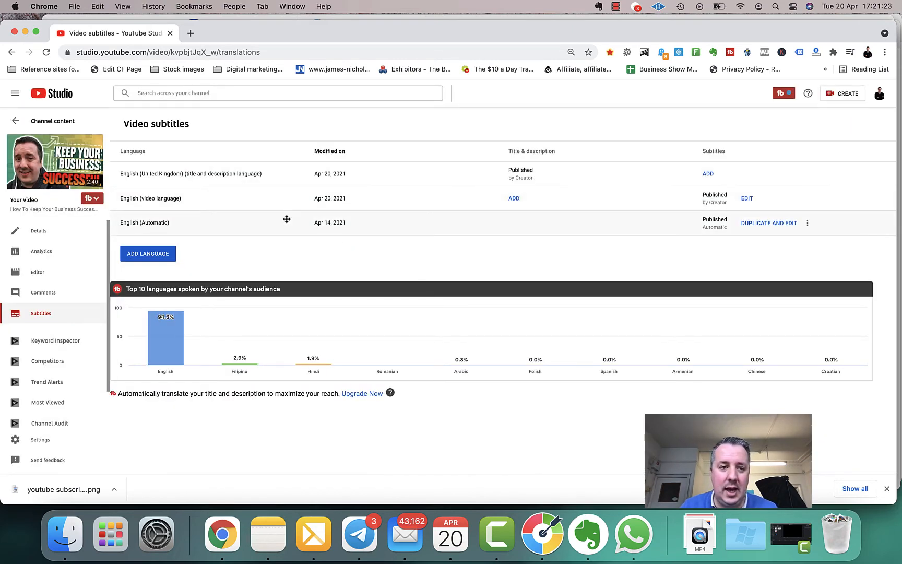
Open the rev.com website in a new browser tab
click(190, 35)
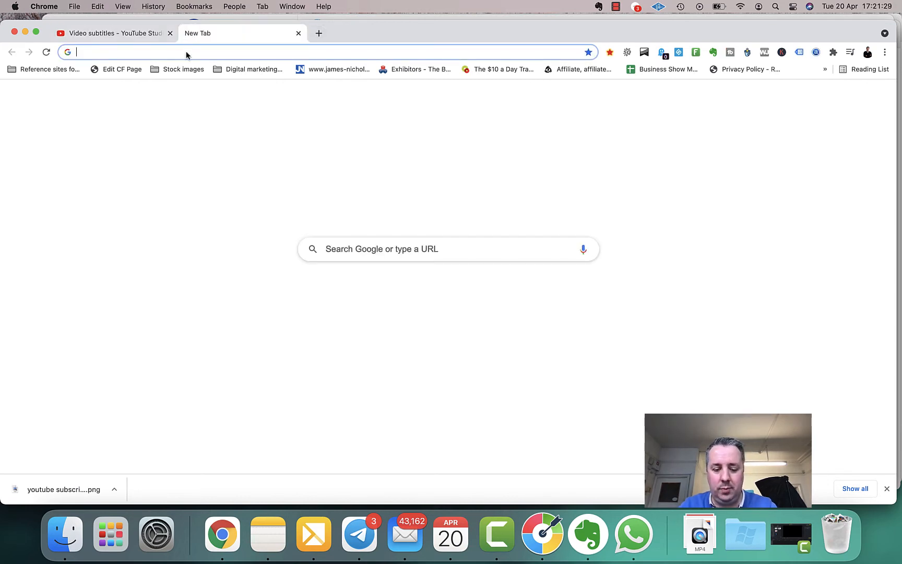
text(rev.oc)
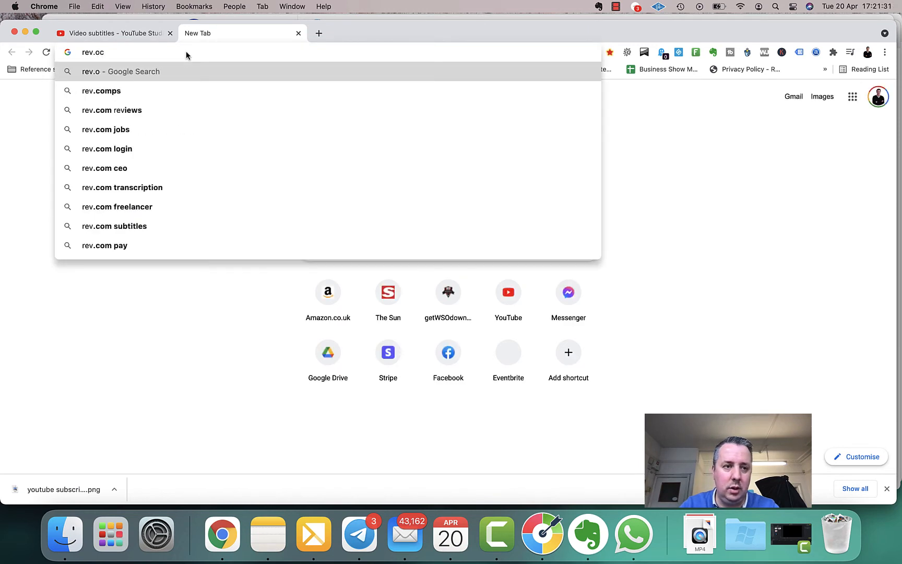
key(BackSpace)
key(BackSpace)
text(com)
key(Return)
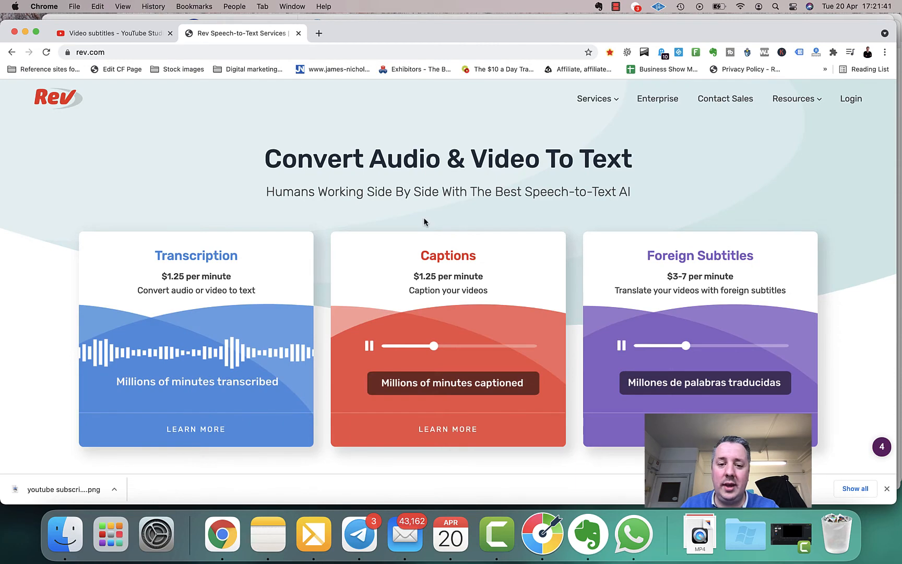
Look through Rev's homepage, examining the transcription, captions and foreign subtitles prices, its customer base and the "Why Rev?" section
scroll(462, 194, down, 3)
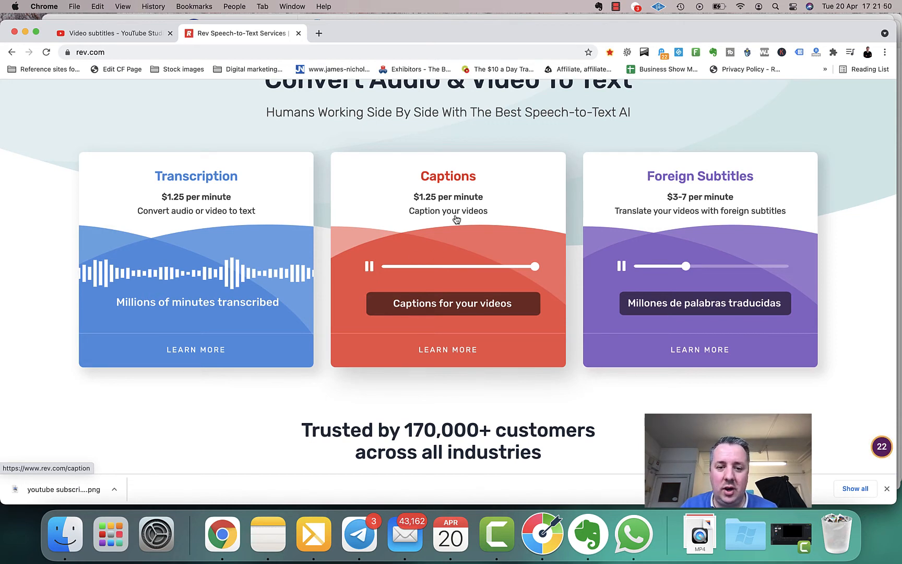
scroll(455, 218, down, 5)
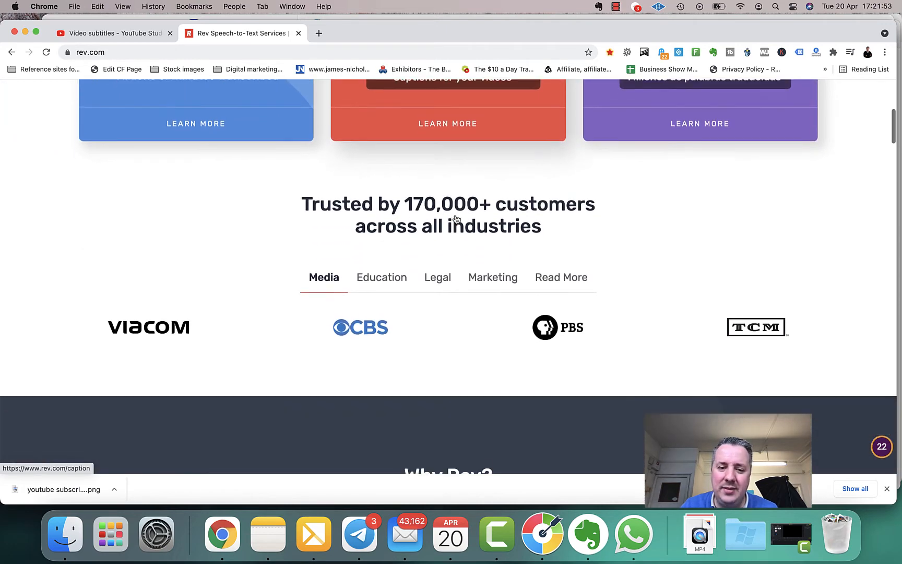
scroll(454, 218, up, 7)
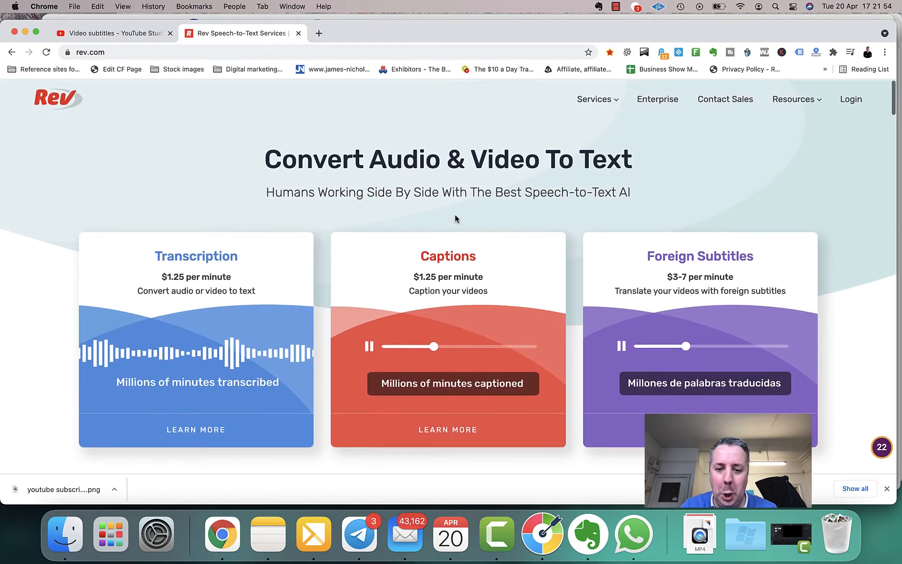
scroll(455, 218, down, 3)
drag(479, 362, 413, 362)
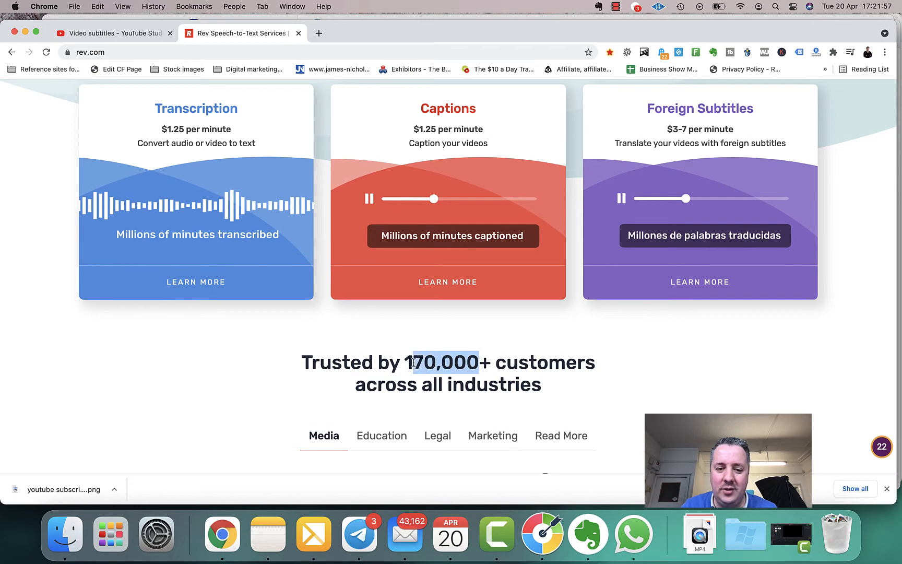
click(412, 362)
scroll(412, 323, up, 3)
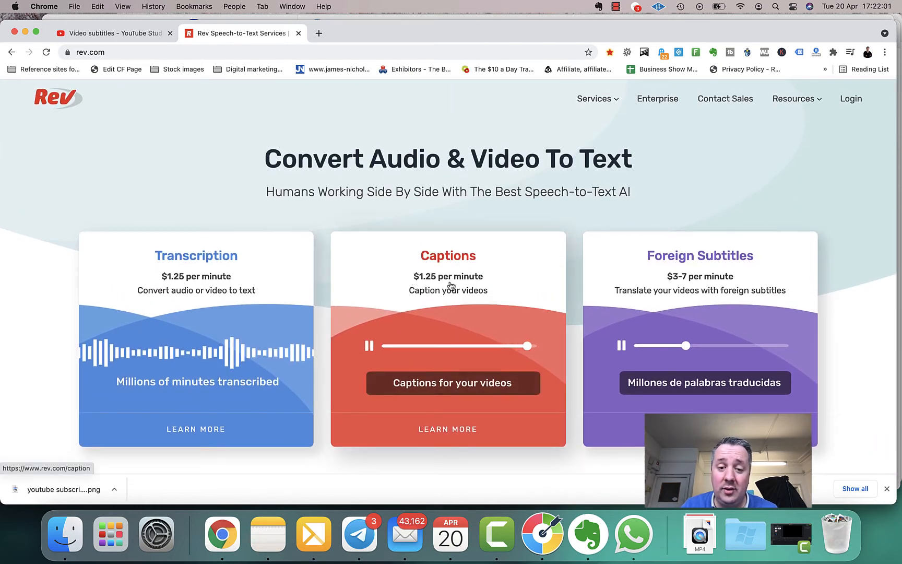
scroll(451, 285, down, 10)
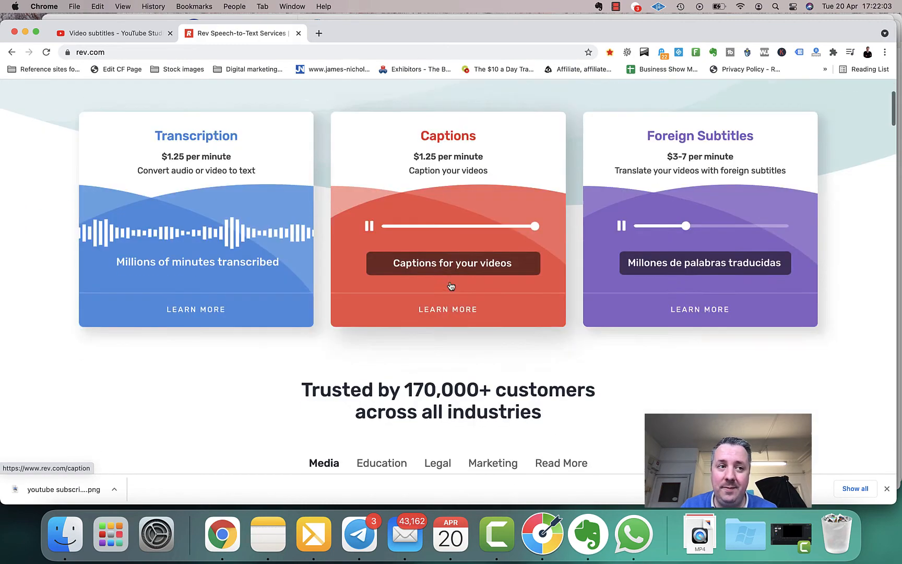
scroll(450, 285, down, 10)
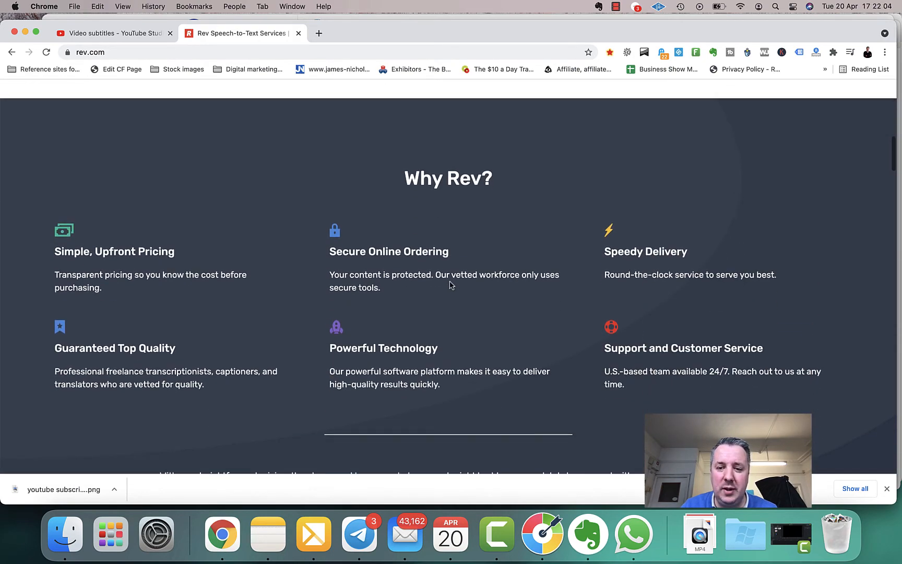
scroll(450, 284, up, 12)
scroll(450, 285, up, 10)
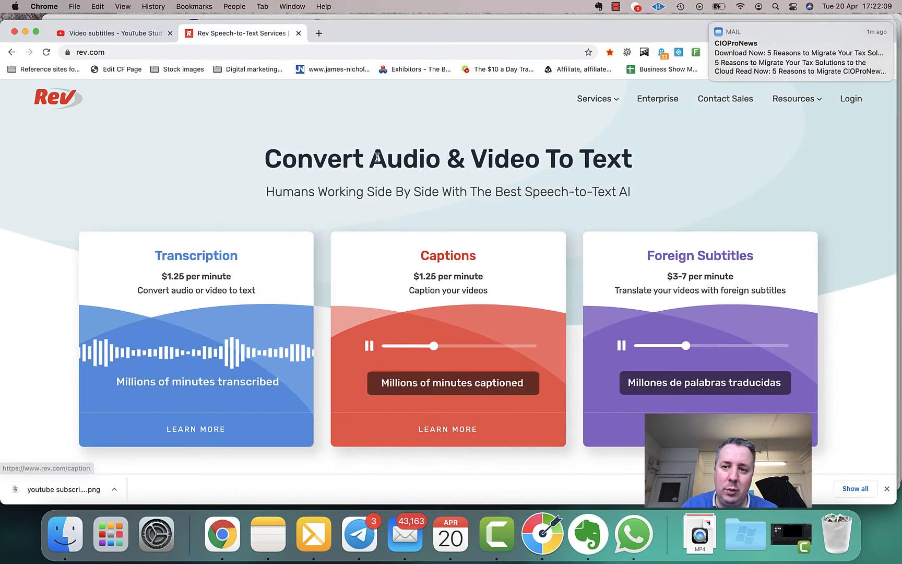
Back in YouTube Studio, start adding English (United Kingdom) subtitles and inspect the file upload's timing choices, then cancel the upload
click(119, 34)
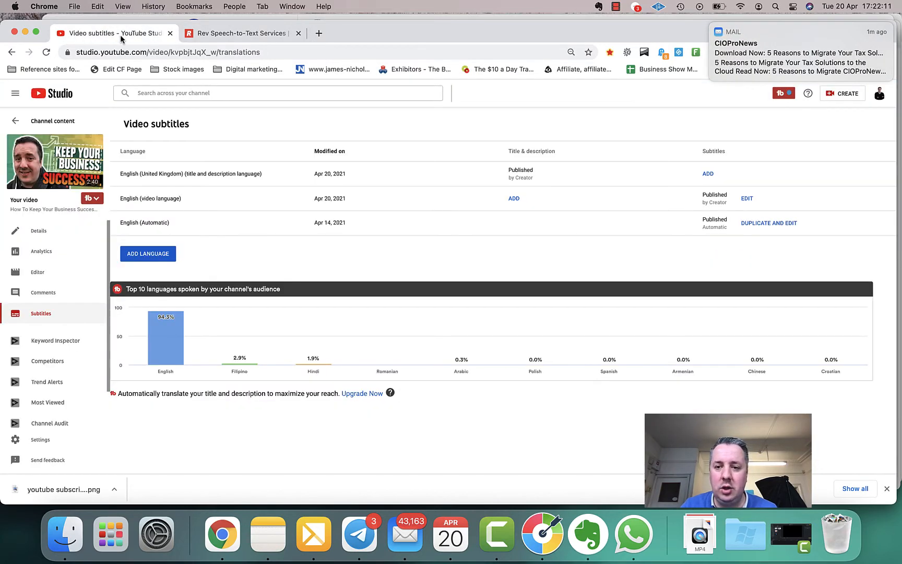
click(708, 174)
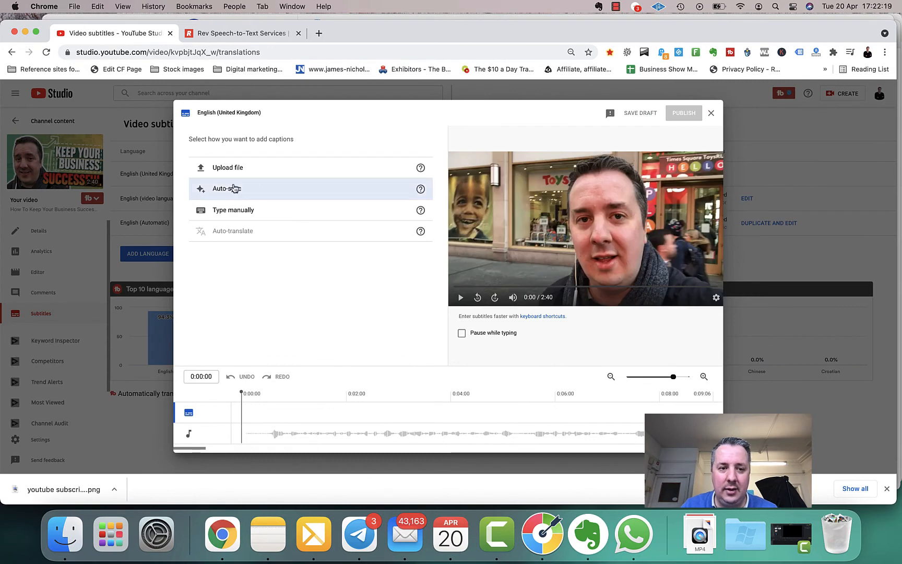
mouse_move(421, 170)
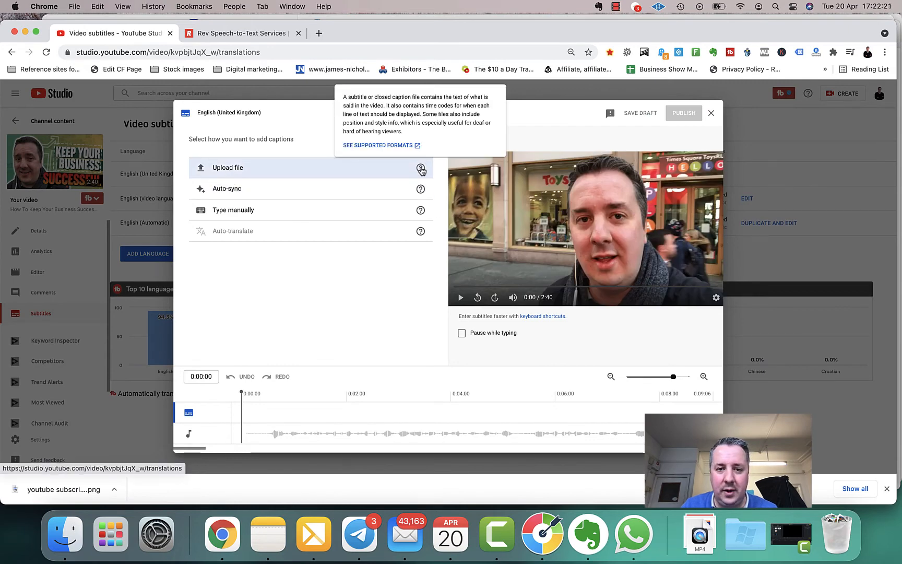
click(421, 168)
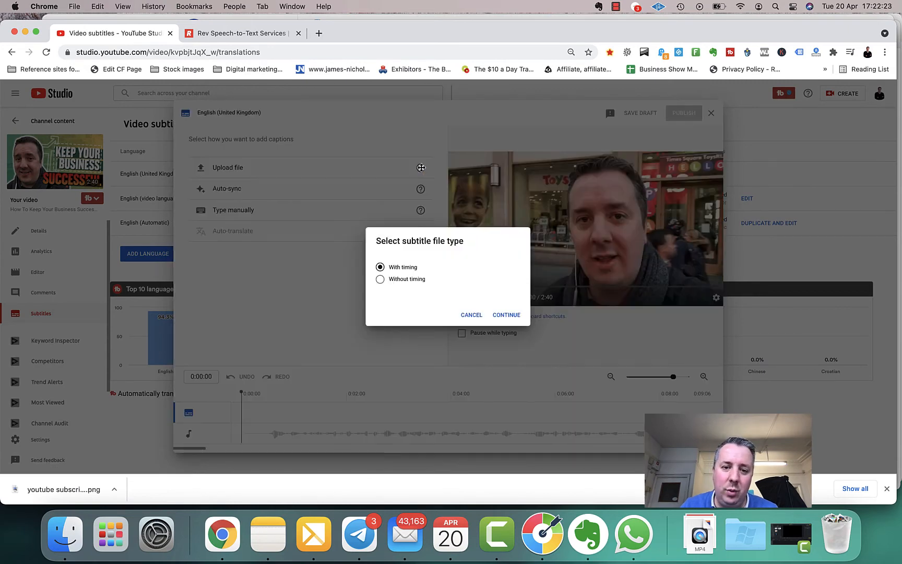
click(470, 316)
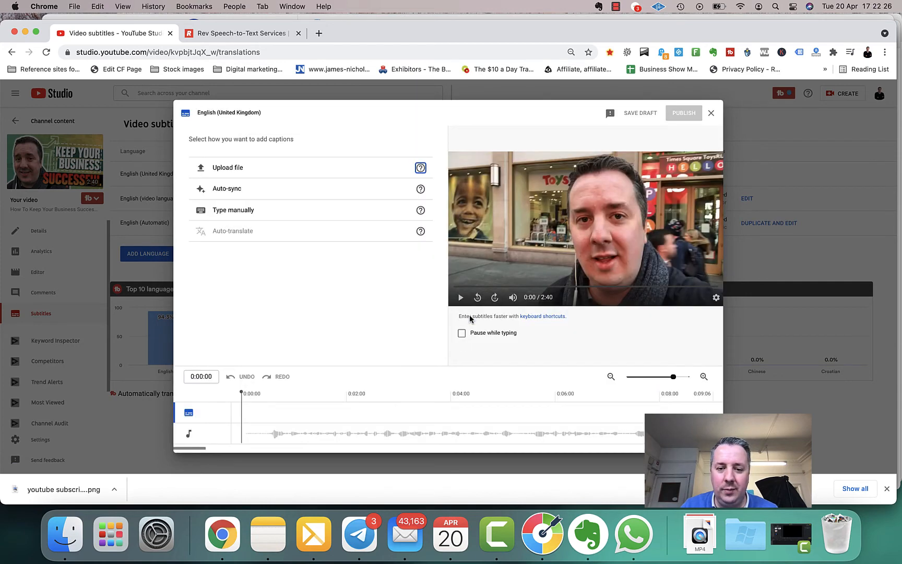
Revisit Rev's homepage briefly, then return to YouTube Studio and close the English (United Kingdom) subtitle editor
click(244, 33)
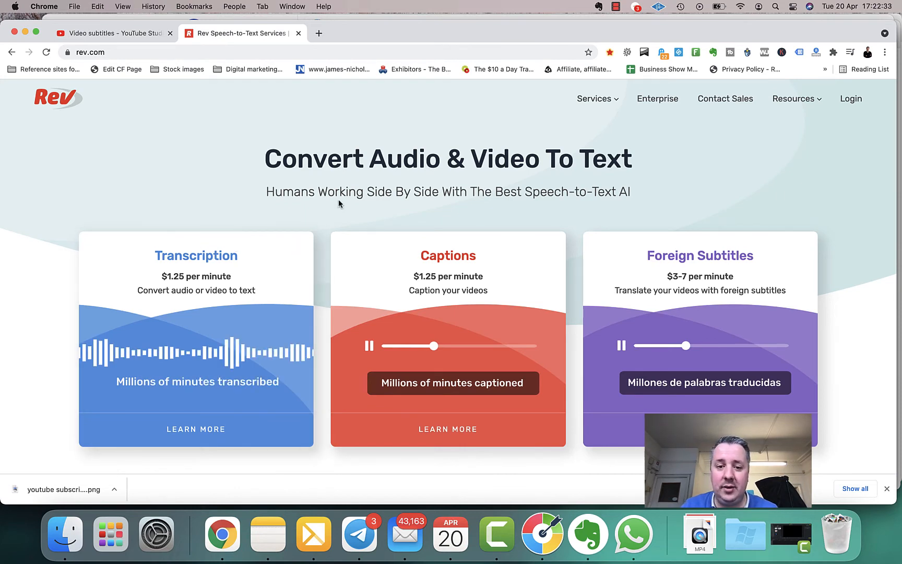
scroll(338, 203, down, 5)
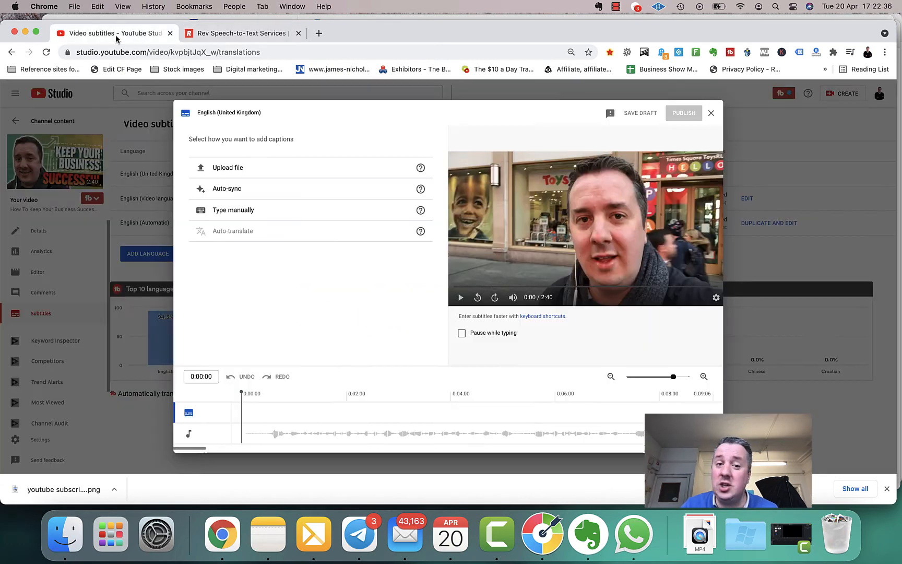
click(118, 36)
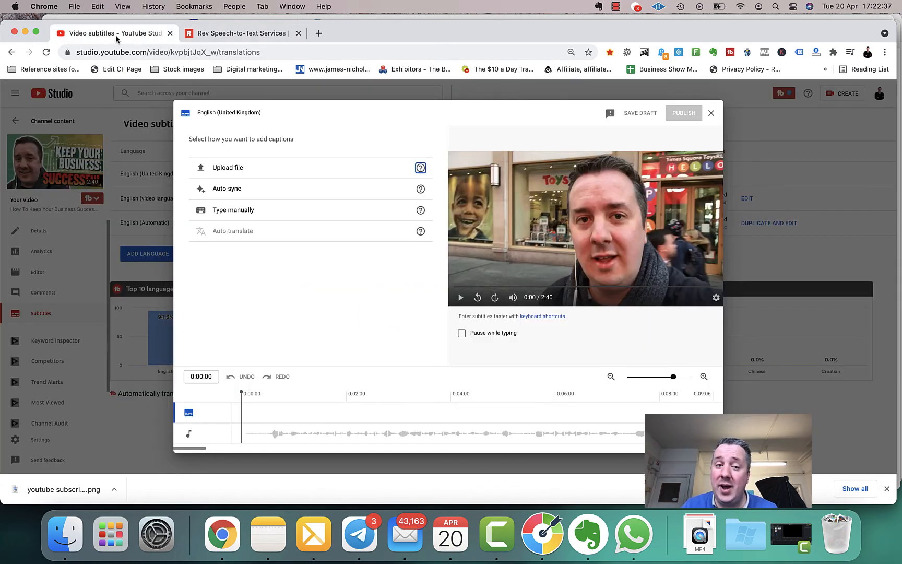
click(710, 113)
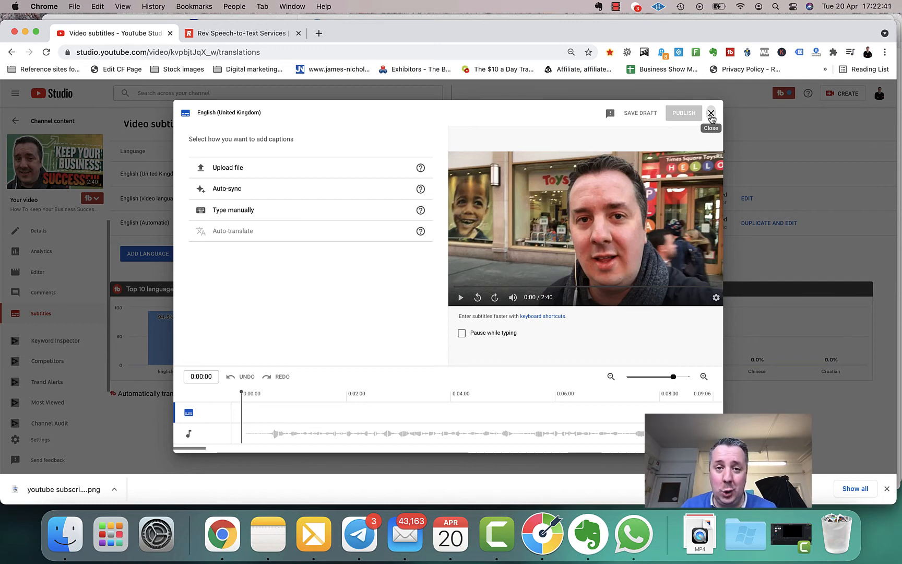